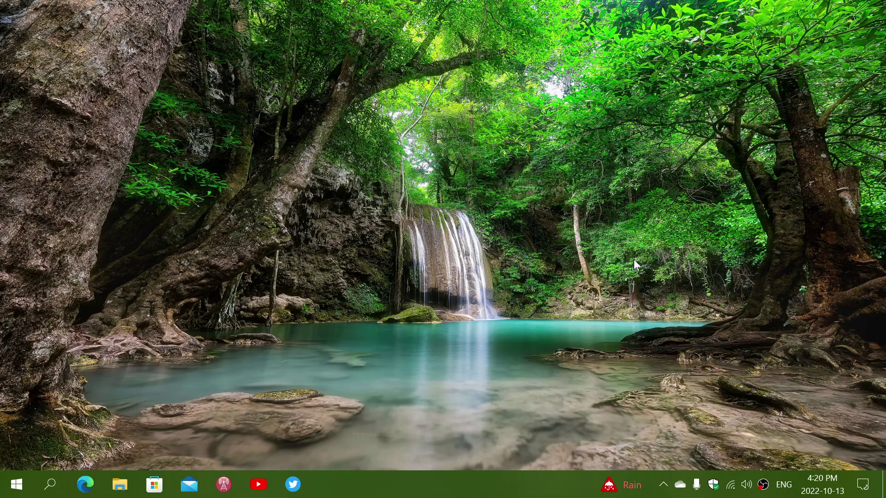
Launch Windows Security from its system tray shield icon.
click(715, 485)
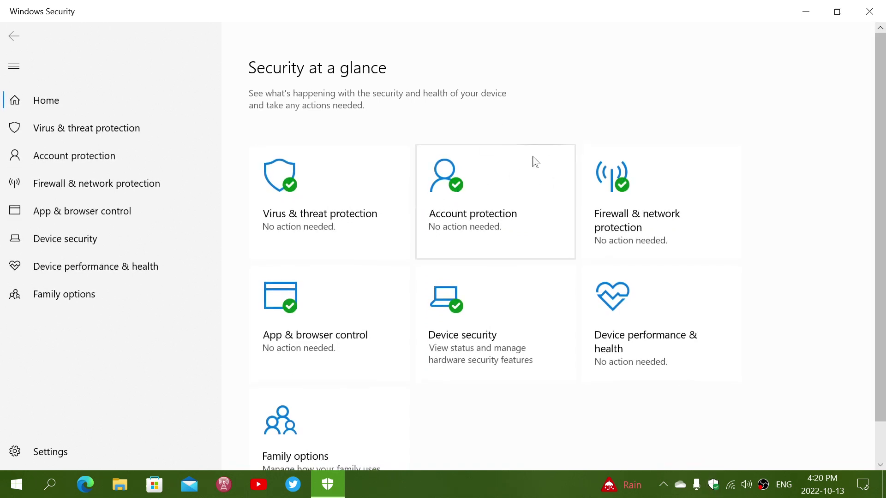
Go to Account protection and view the Microsoft account's Sync your settings page.
click(508, 205)
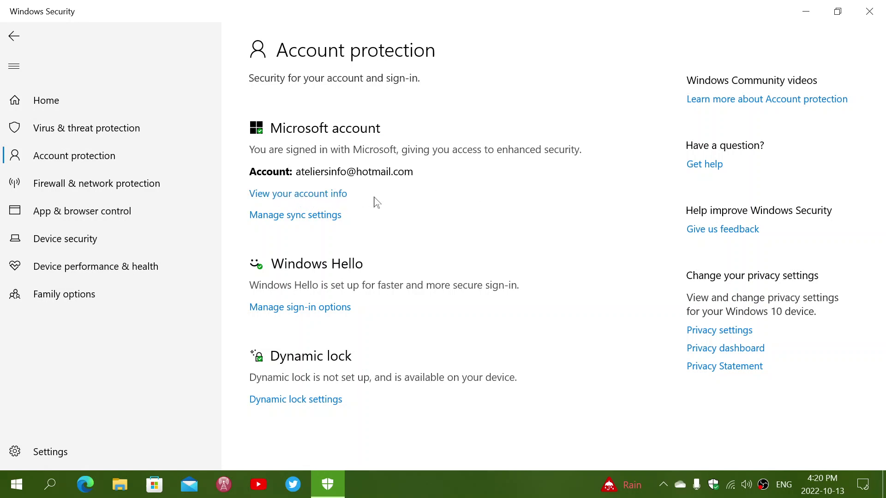
click(315, 218)
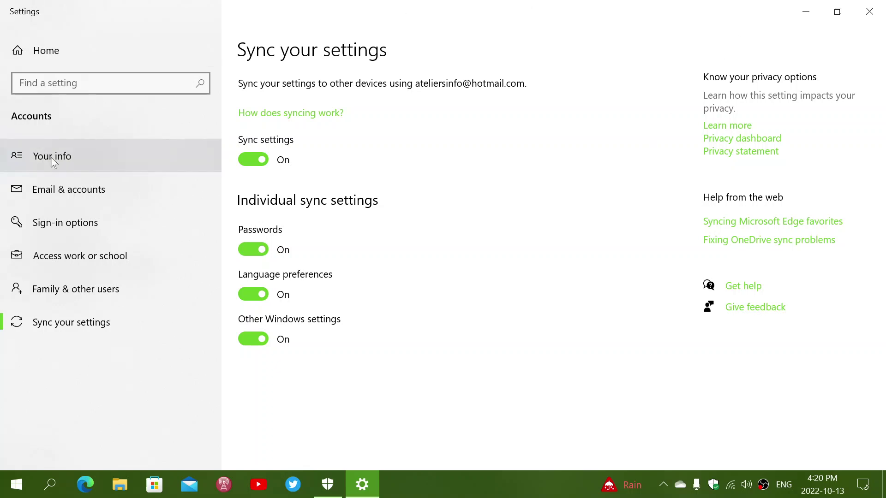
Close the Settings sync window to return to Account protection.
click(870, 12)
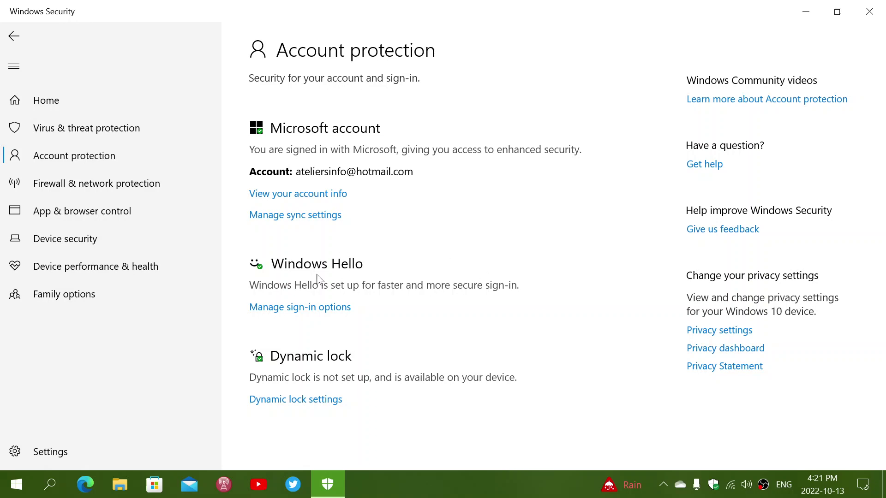
Show the Windows Hello sign-in options in Settings via Manage sign-in options.
click(317, 312)
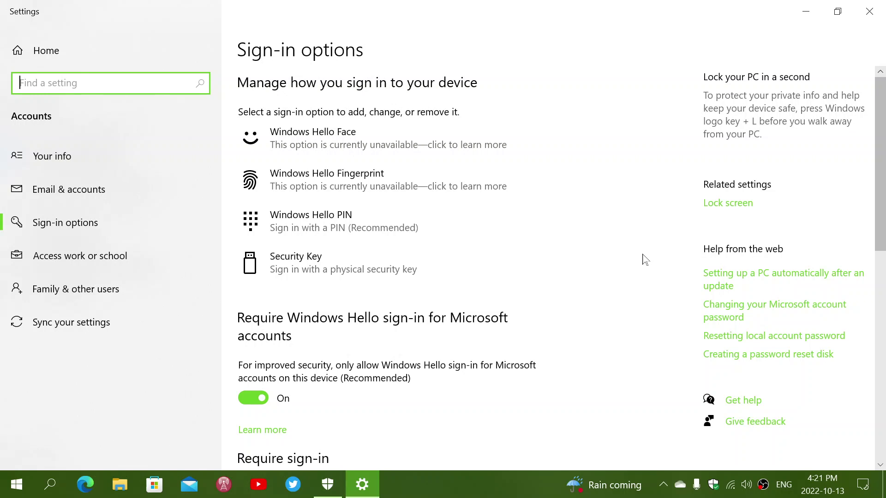
scroll(574, 207, down, 3)
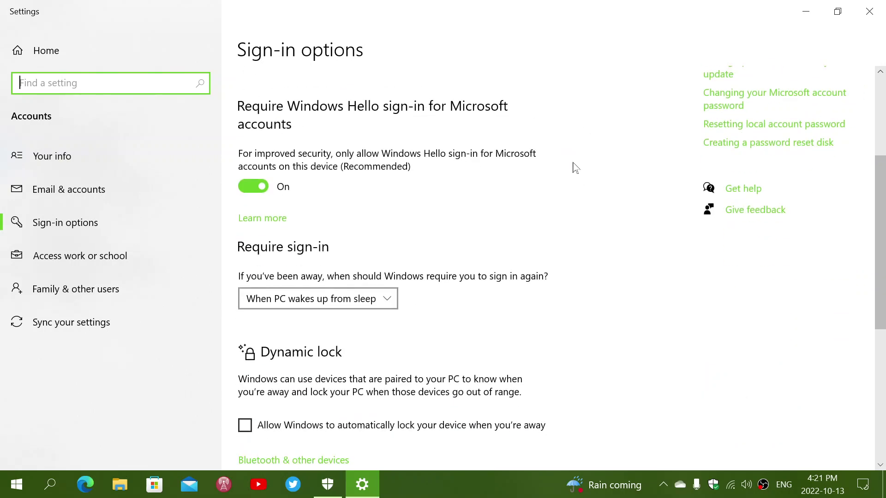
scroll(573, 171, up, 3)
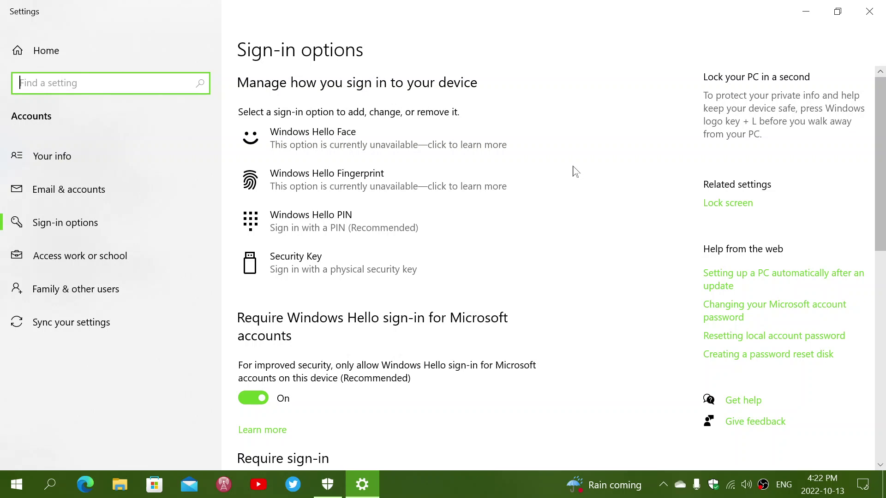
scroll(590, 232, down, 3)
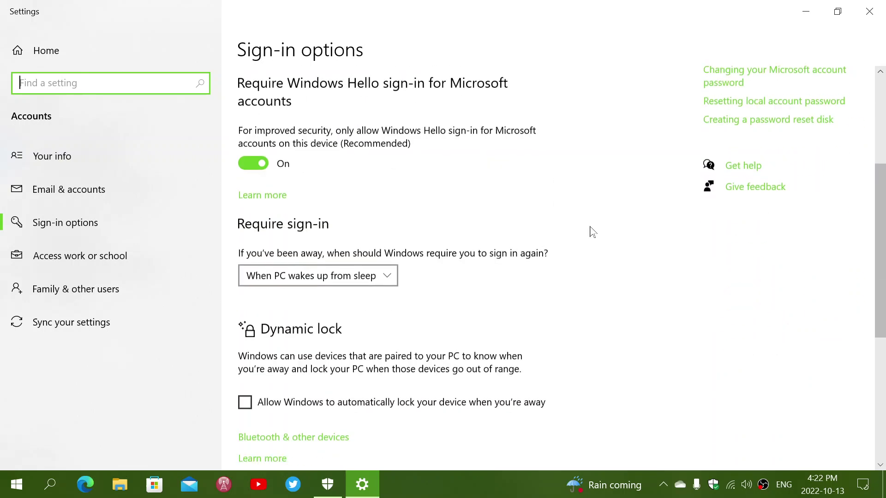
scroll(590, 232, down, 1)
scroll(590, 232, up, 3)
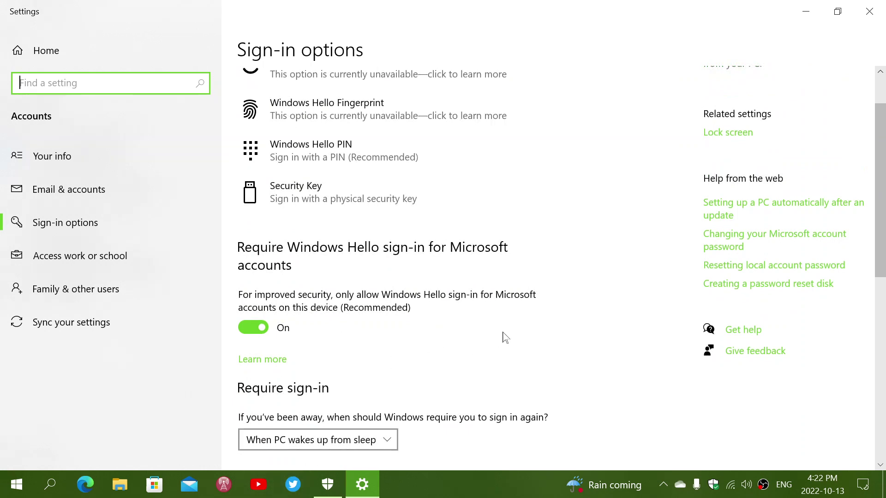
scroll(512, 326, down, 3)
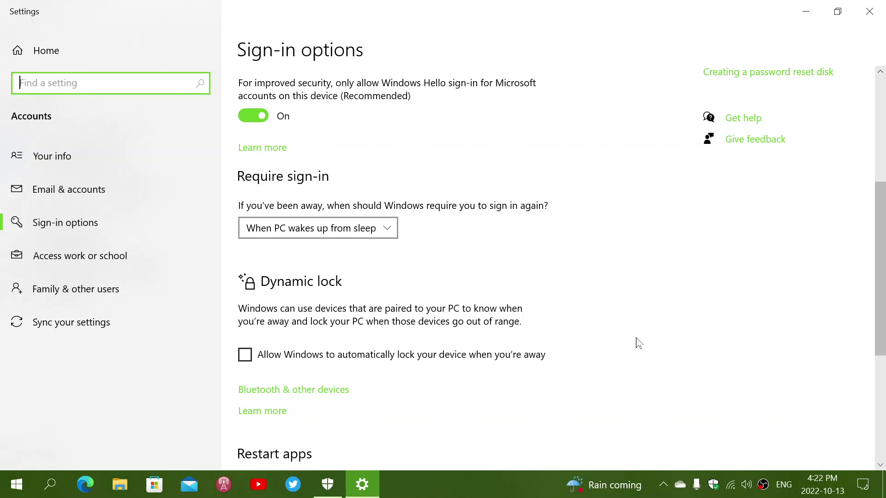
click(328, 485)
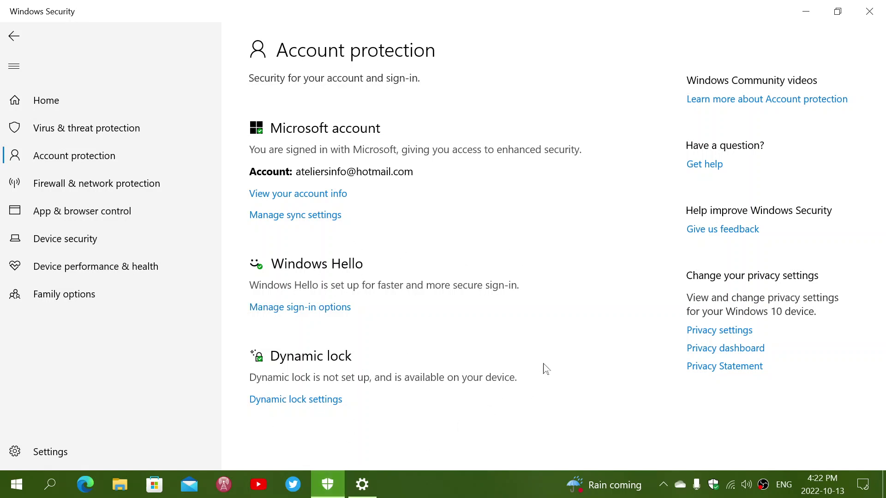
click(372, 473)
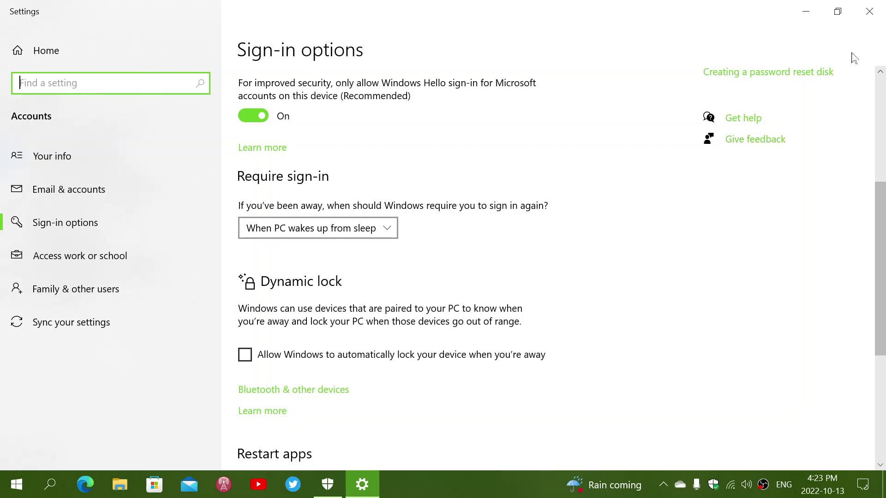
Close the Sign-in options window and then Windows Security, leaving the desktop.
click(869, 17)
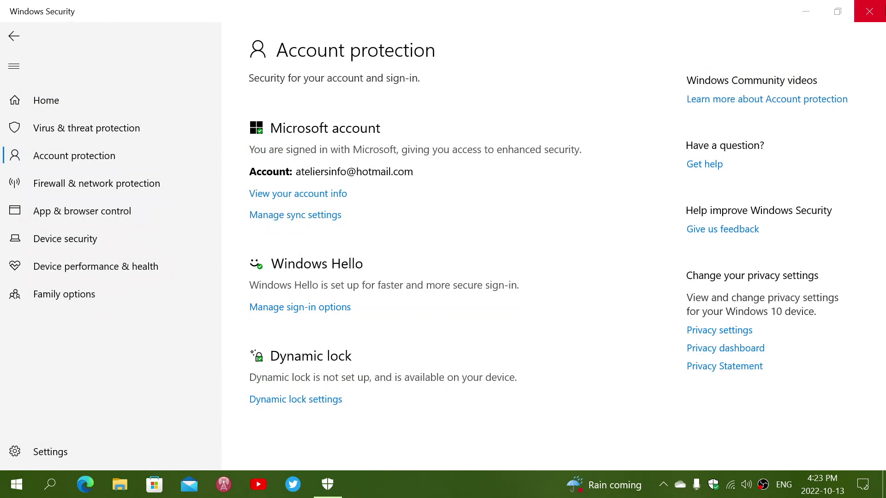
click(871, 12)
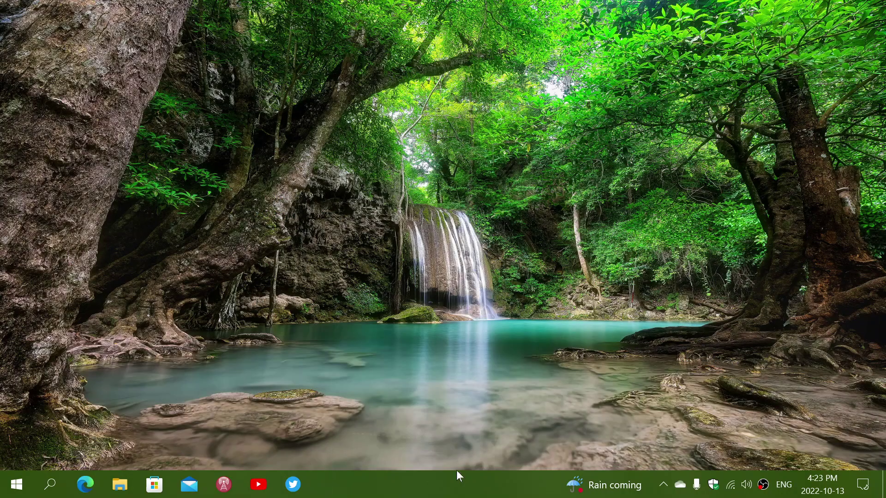